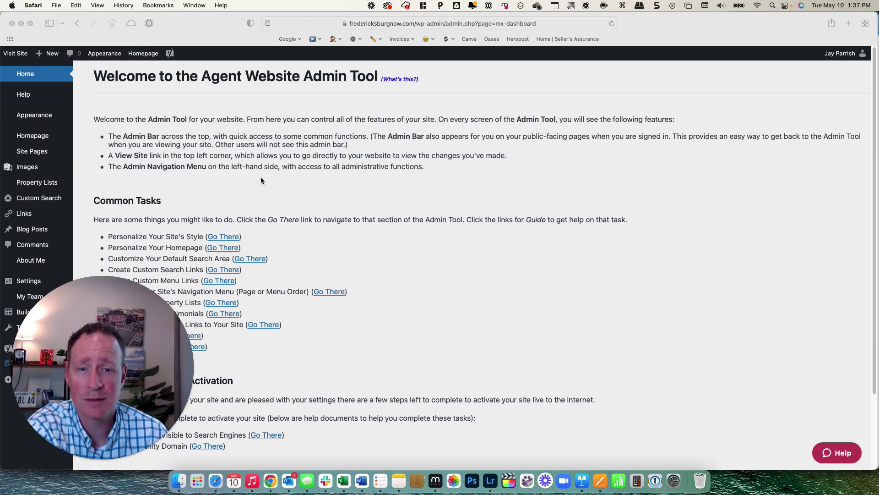
- Start a new Custom Page from Site Pages > Add New
{"action": "left_click", "coordinate": [32, 155]}
{"action": "mouse_move", "coordinate": [32, 153]}
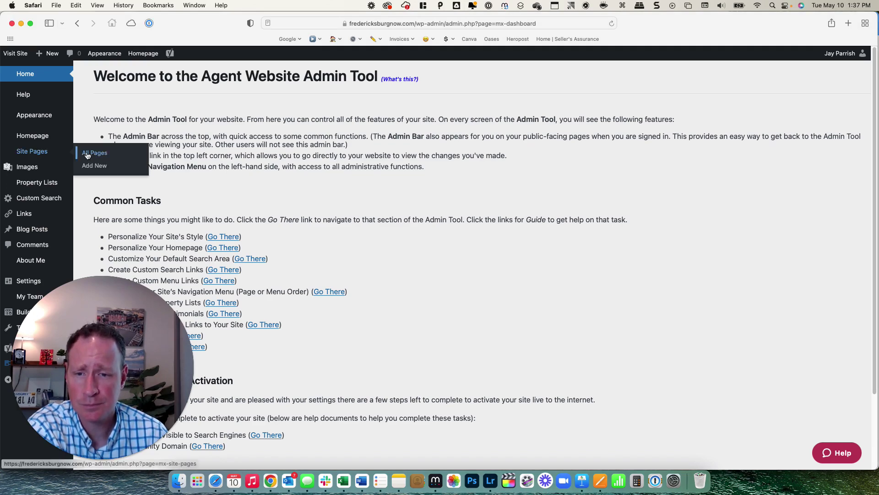
{"action": "left_click", "coordinate": [92, 167]}
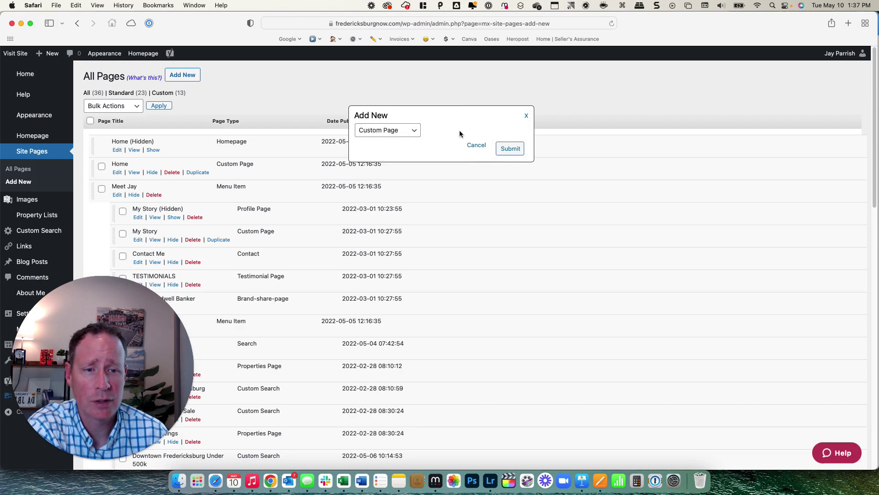
{"action": "left_click", "coordinate": [512, 149]}
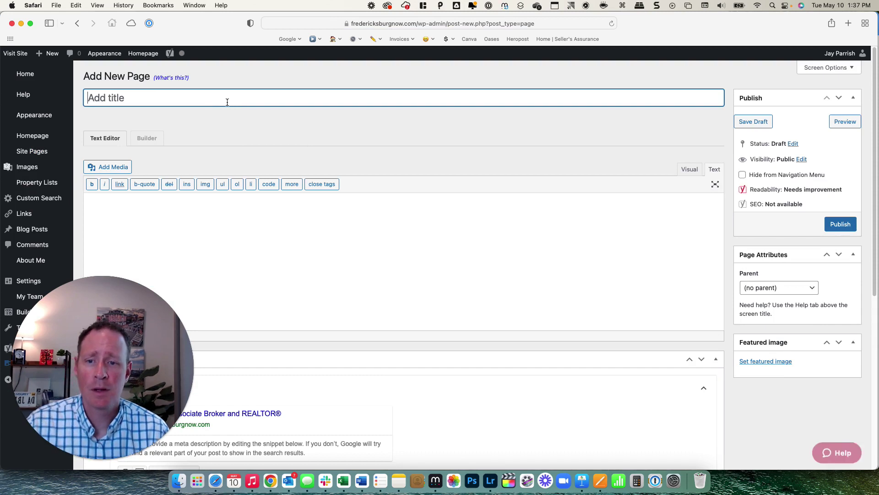
- Title the draft 'Selling Your Home' and switch it to the Builder view
{"action": "type", "text": "Selling"}
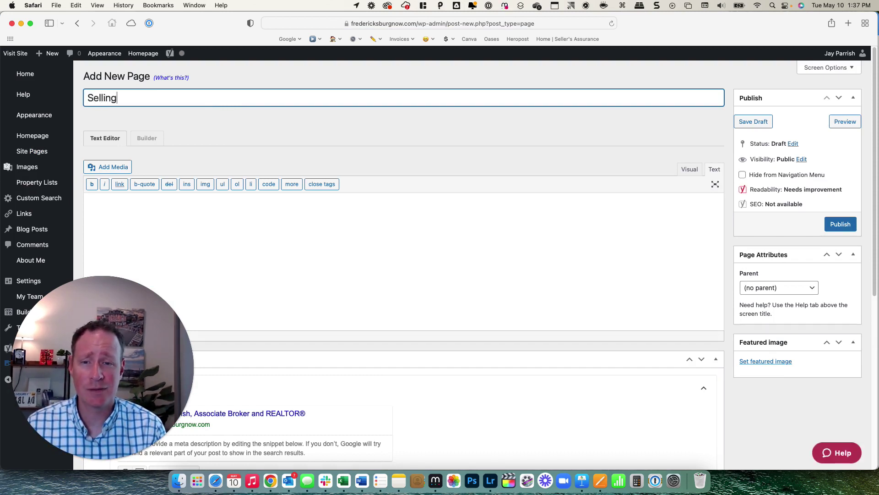
{"action": "type", "text": " Your Homes"}
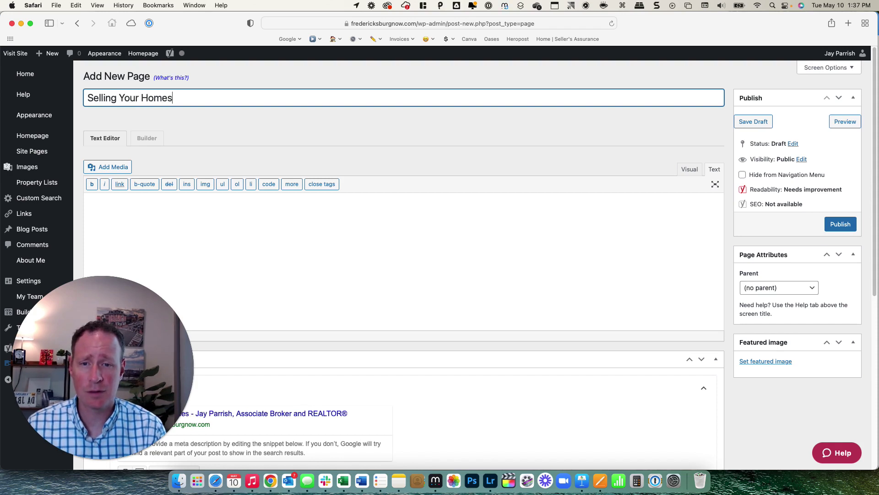
{"action": "key", "text": "BackSpace"}
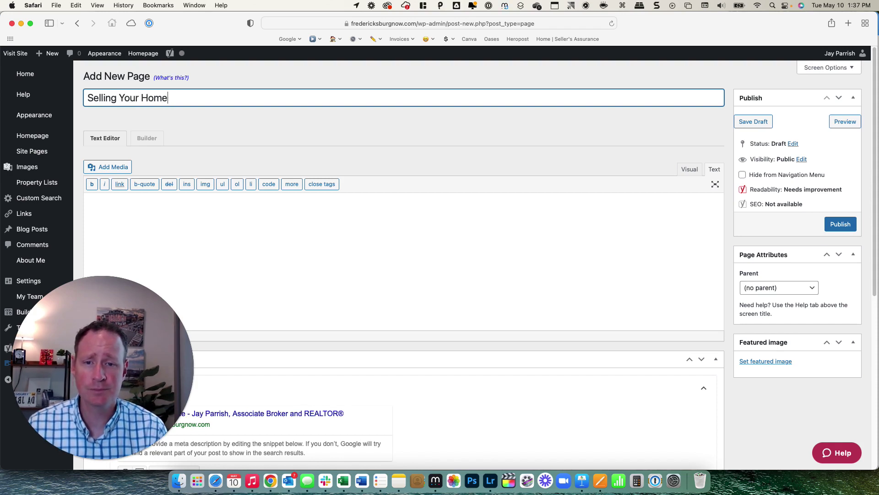
{"action": "left_click", "coordinate": [279, 114]}
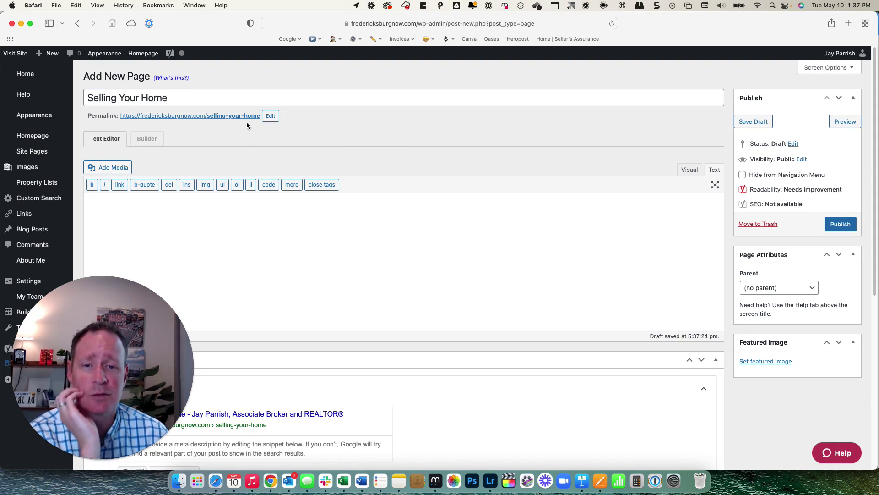
{"action": "left_click", "coordinate": [147, 139]}
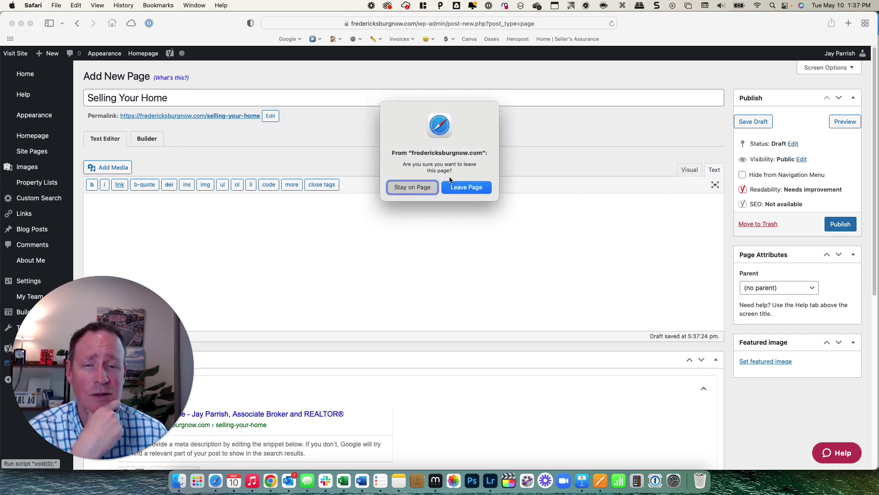
- Confirm Leave Page so the draft loads in Beaver Builder
{"action": "left_click", "coordinate": [472, 190]}
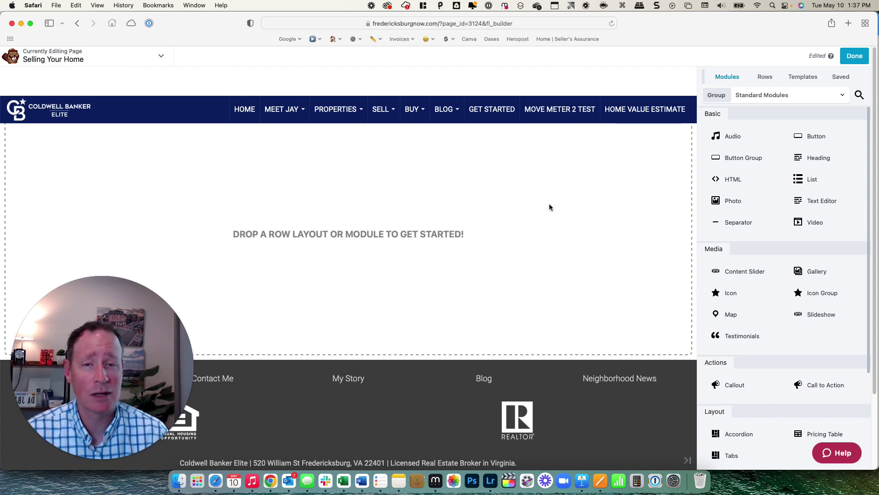
- Open the Templates panel and browse the Landing Pages and Content Pages groups
{"action": "left_click", "coordinate": [801, 77]}
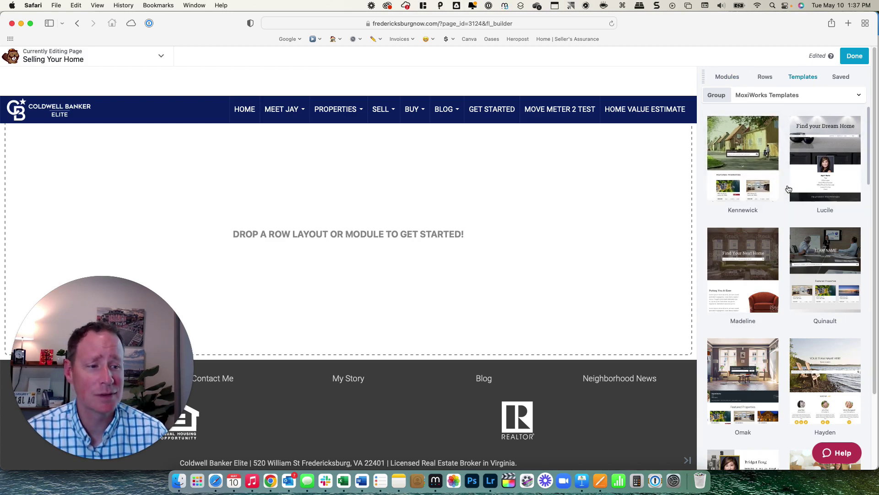
{"action": "scroll", "coordinate": [787, 201], "scroll_direction": "down", "scroll_amount": 4}
{"action": "scroll", "coordinate": [786, 201], "scroll_direction": "down", "scroll_amount": 10}
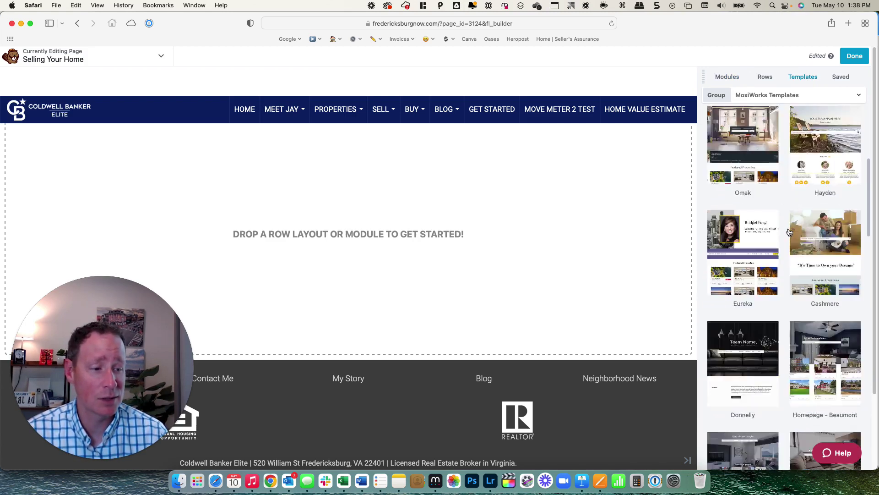
{"action": "scroll", "coordinate": [790, 236], "scroll_direction": "up", "scroll_amount": 14}
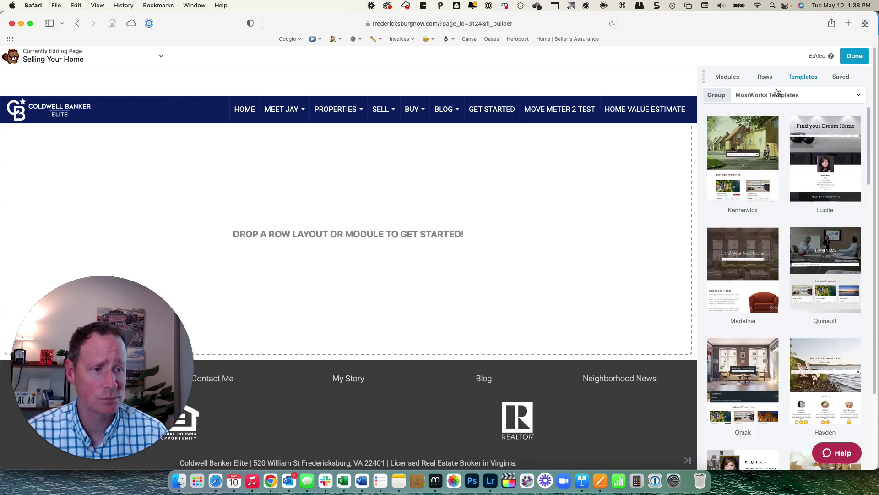
{"action": "left_click", "coordinate": [783, 95]}
{"action": "left_click", "coordinate": [755, 138]}
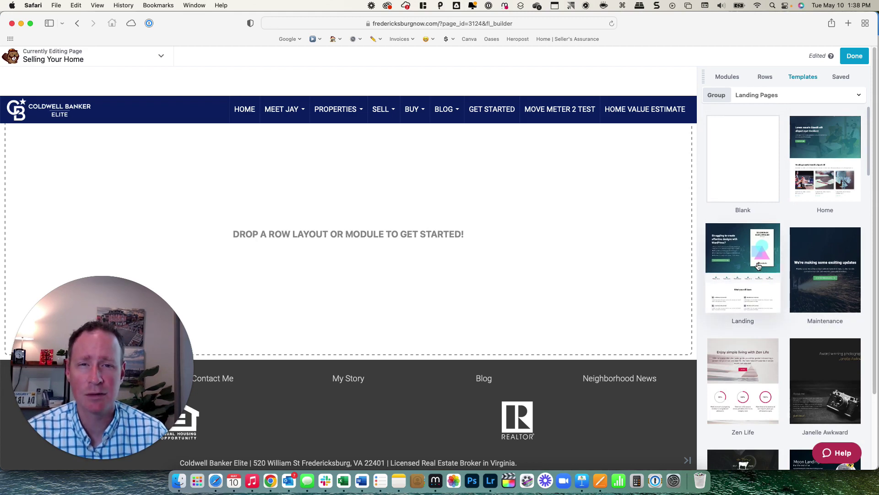
{"action": "left_click", "coordinate": [770, 95]}
{"action": "left_click", "coordinate": [764, 154]}
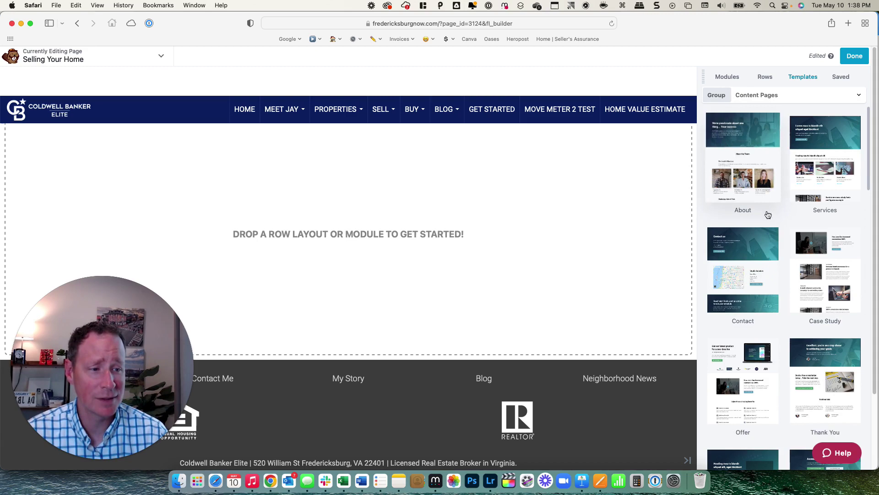
{"action": "scroll", "coordinate": [797, 275], "scroll_direction": "down", "scroll_amount": 5}
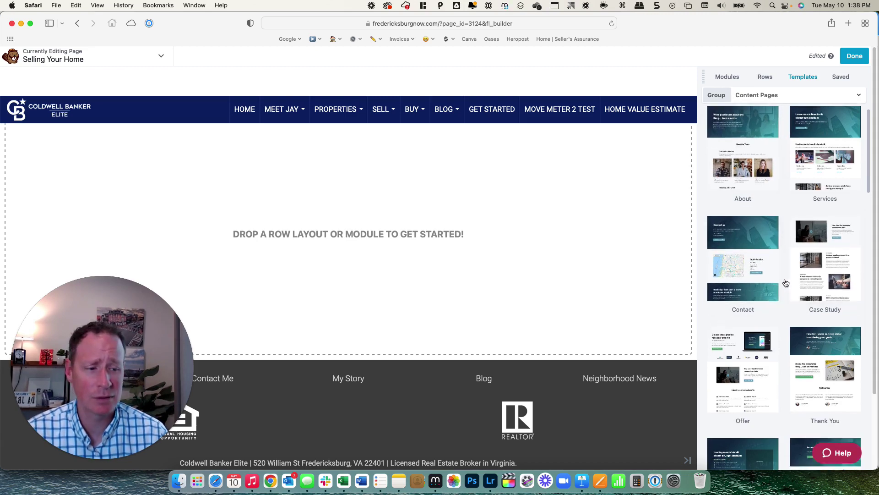
{"action": "scroll", "coordinate": [817, 371], "scroll_direction": "down", "scroll_amount": 5}
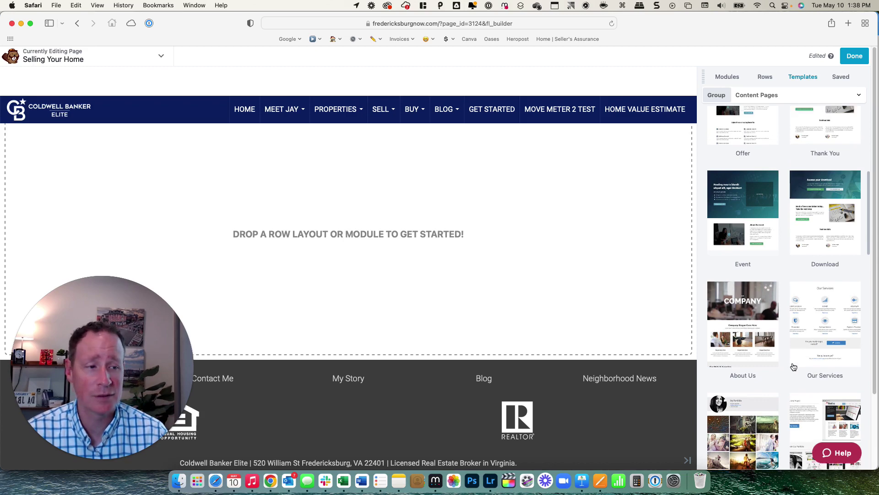
{"action": "scroll", "coordinate": [791, 365], "scroll_direction": "up", "scroll_amount": 10}
- Switch the template group to Brand Templates and look over its layouts
{"action": "left_click", "coordinate": [766, 94]}
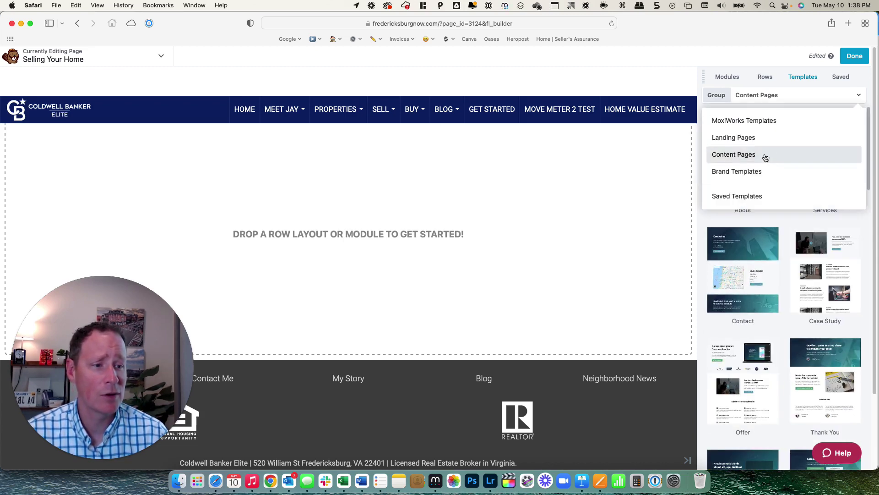
{"action": "left_click", "coordinate": [764, 173]}
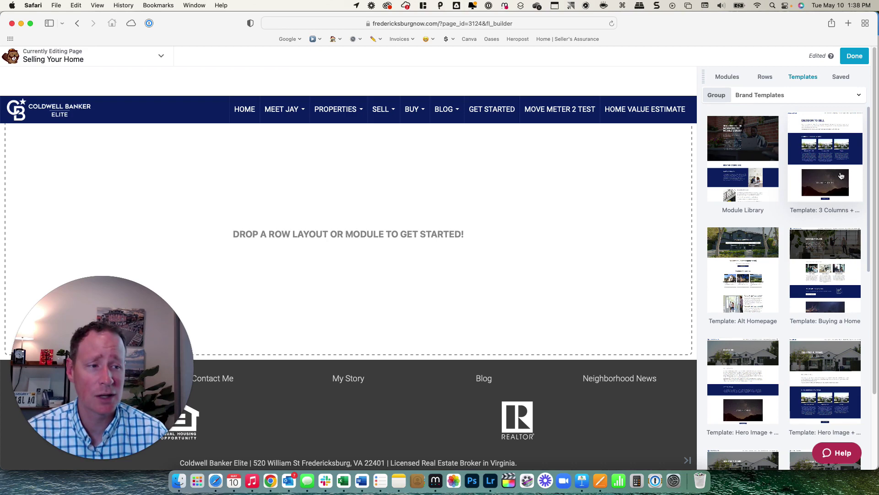
{"action": "scroll", "coordinate": [810, 256], "scroll_direction": "down", "scroll_amount": 1}
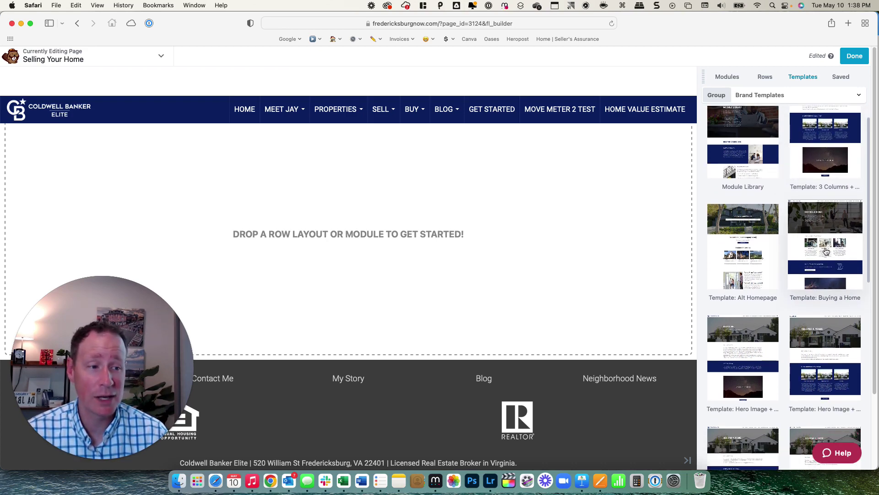
- Apply the 'Buying a Home' brand template and review its hero and process columns
{"action": "left_click", "coordinate": [824, 242]}
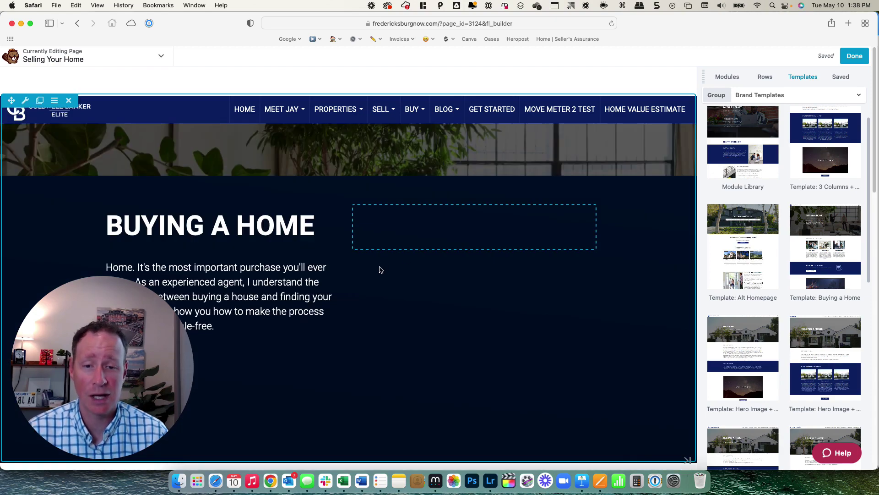
{"action": "scroll", "coordinate": [398, 279], "scroll_direction": "down", "scroll_amount": 1}
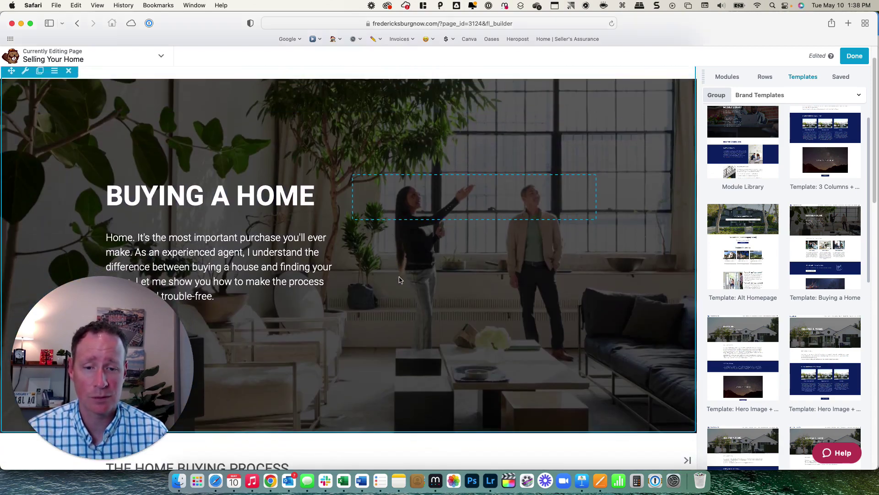
{"action": "scroll", "coordinate": [399, 280], "scroll_direction": "down", "scroll_amount": 10}
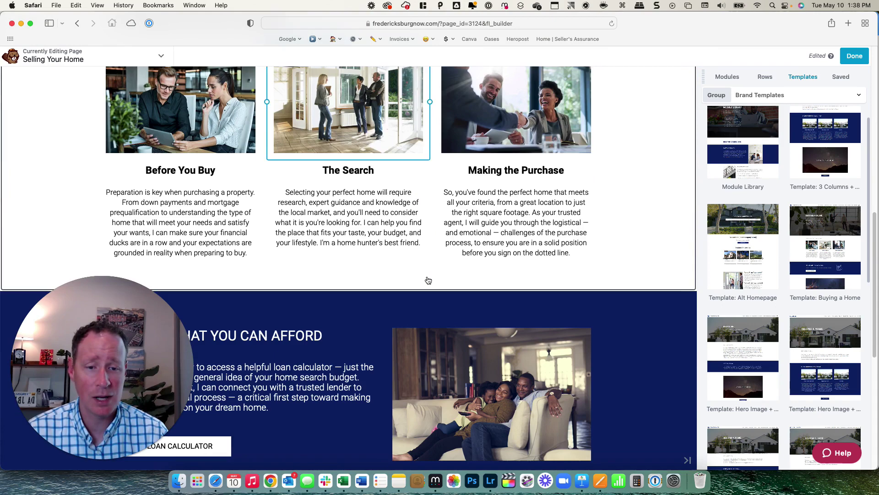
{"action": "scroll", "coordinate": [430, 231], "scroll_direction": "down", "scroll_amount": 1}
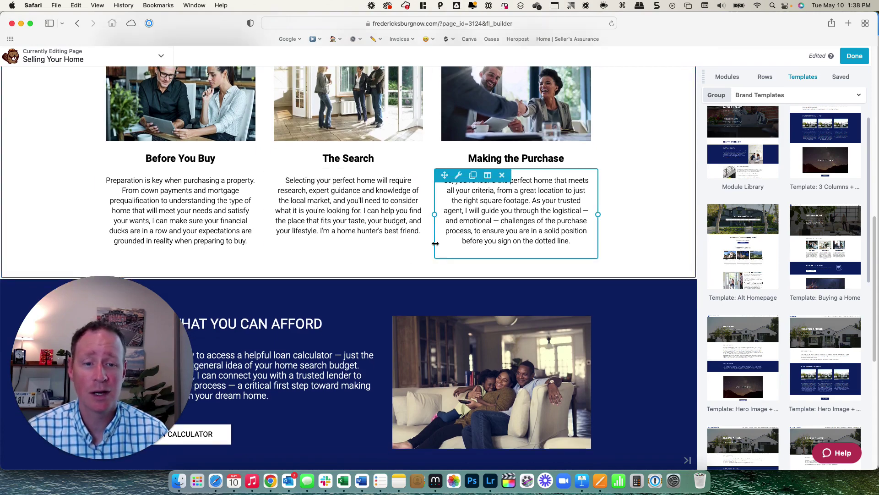
{"action": "scroll", "coordinate": [371, 270], "scroll_direction": "down", "scroll_amount": 5}
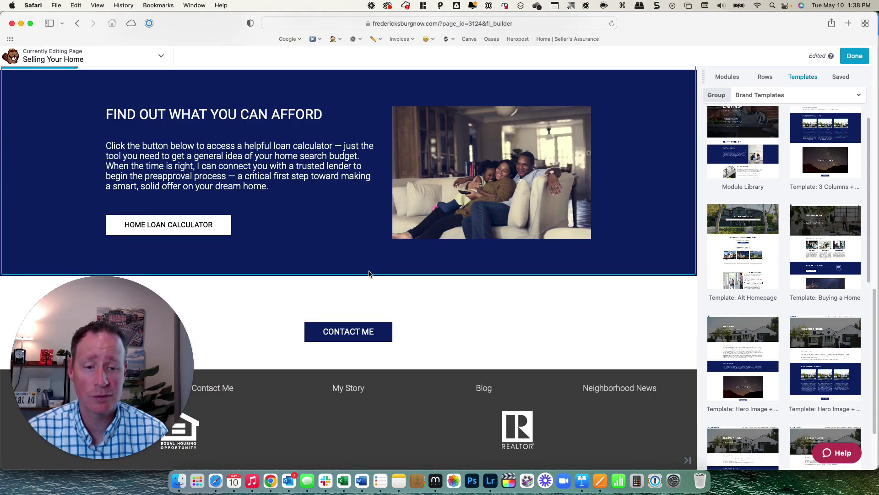
{"action": "scroll", "coordinate": [408, 296], "scroll_direction": "up", "scroll_amount": 7}
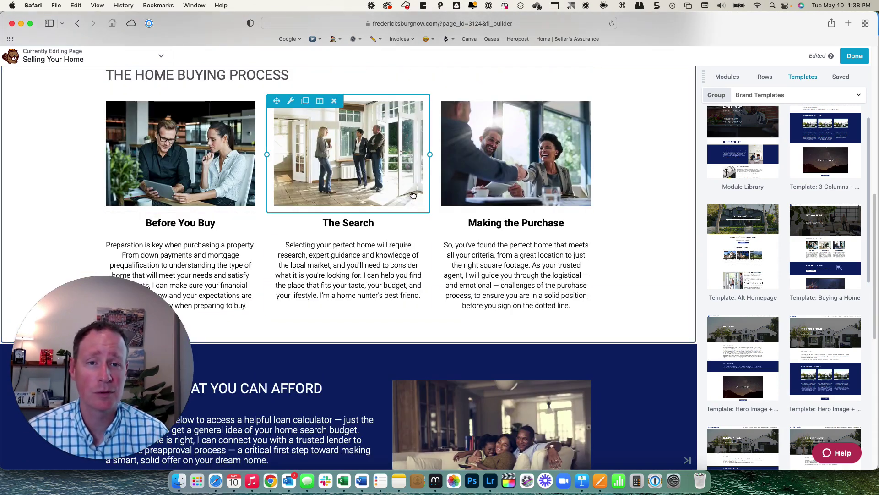
{"action": "scroll", "coordinate": [403, 197], "scroll_direction": "up", "scroll_amount": 1}
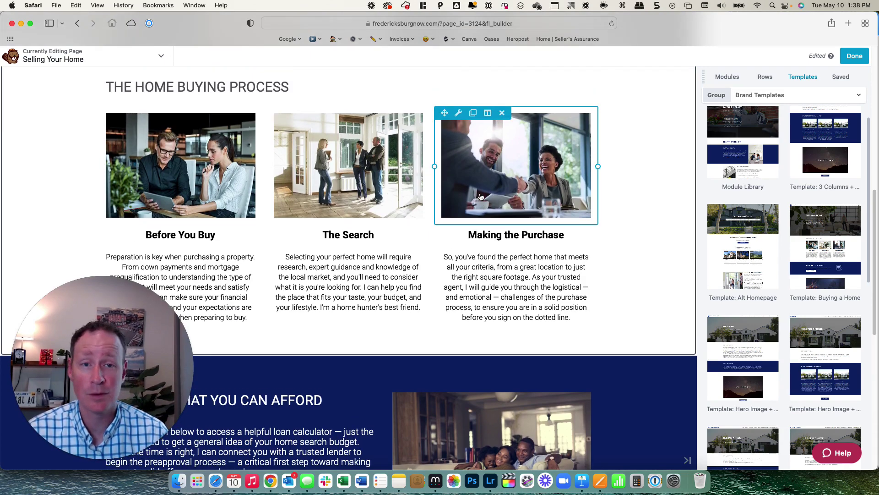
{"action": "scroll", "coordinate": [394, 196], "scroll_direction": "up", "scroll_amount": 10}
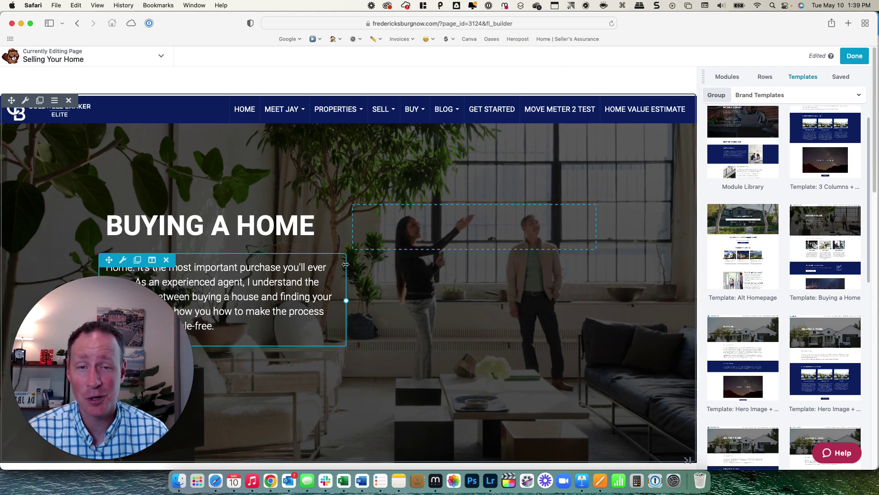
{"action": "scroll", "coordinate": [771, 297], "scroll_direction": "down", "scroll_amount": 2}
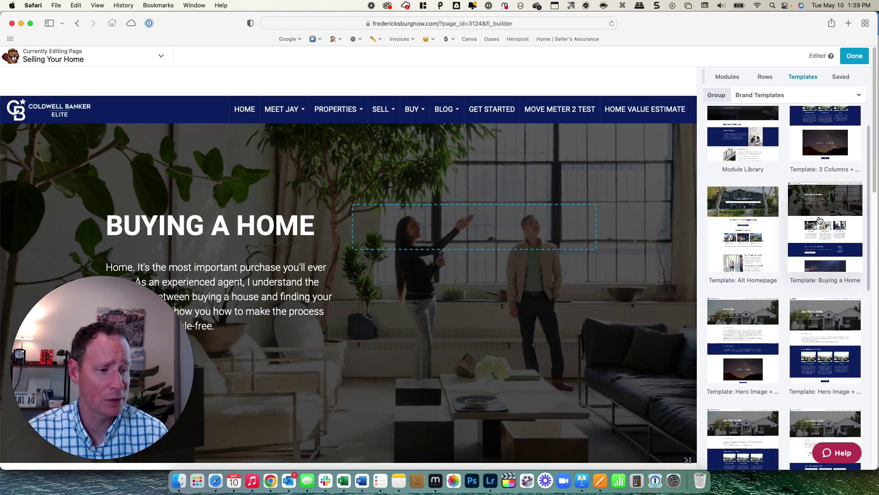
{"action": "scroll", "coordinate": [774, 302], "scroll_direction": "down", "scroll_amount": 5}
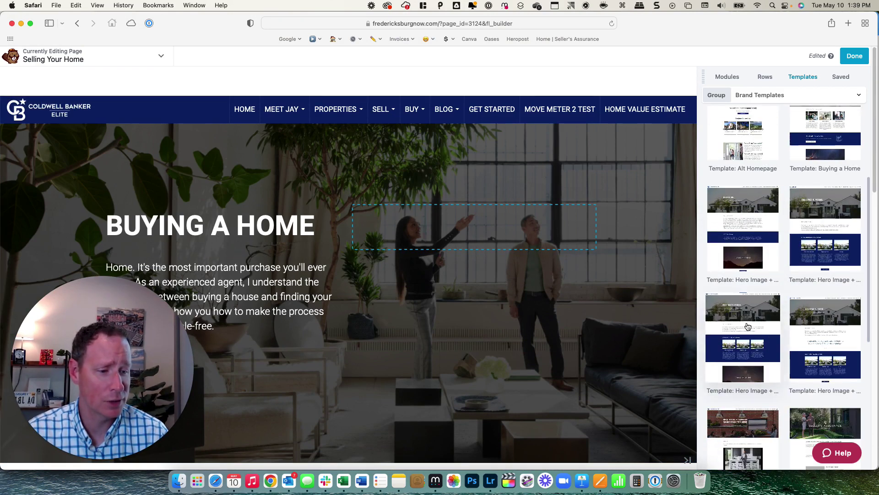
- Apply the 'Selling Your Home' template, choosing Replace Existing Layout and confirming the warning
{"action": "scroll", "coordinate": [784, 316], "scroll_direction": "down", "scroll_amount": 1}
{"action": "scroll", "coordinate": [799, 307], "scroll_direction": "down", "scroll_amount": 4}
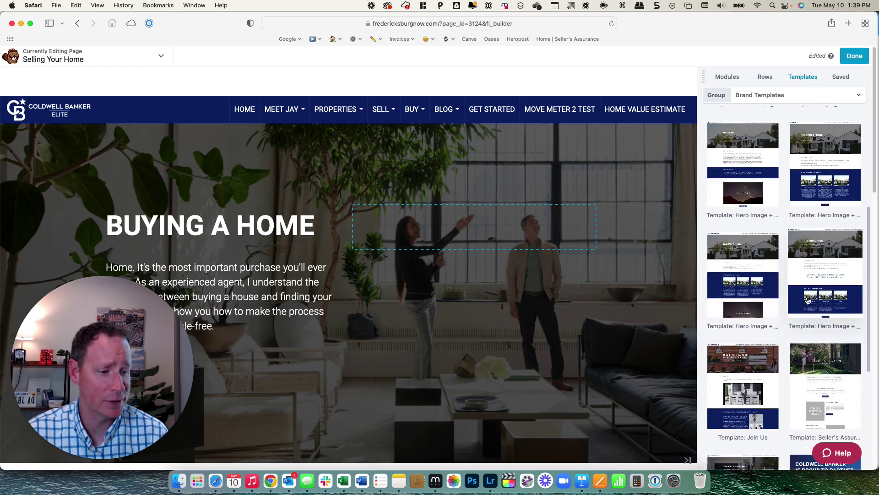
{"action": "scroll", "coordinate": [824, 321], "scroll_direction": "down", "scroll_amount": 1}
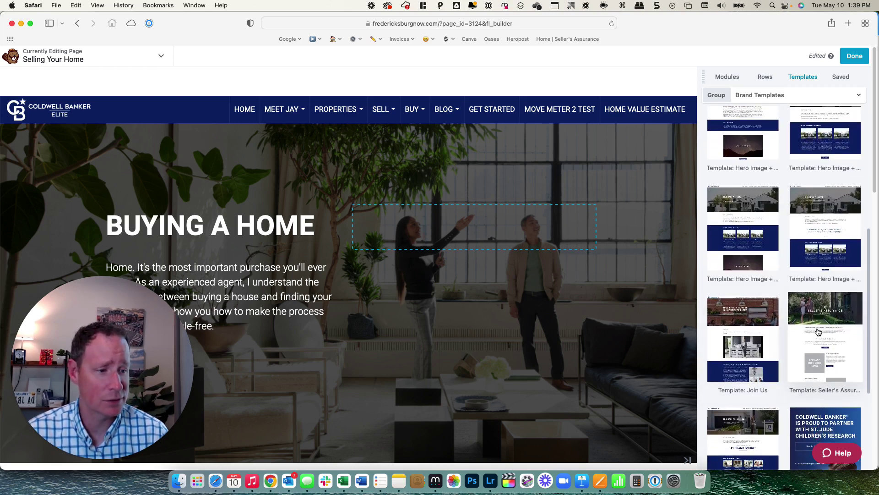
{"action": "scroll", "coordinate": [816, 335], "scroll_direction": "down", "scroll_amount": 1}
{"action": "scroll", "coordinate": [817, 333], "scroll_direction": "down", "scroll_amount": 3}
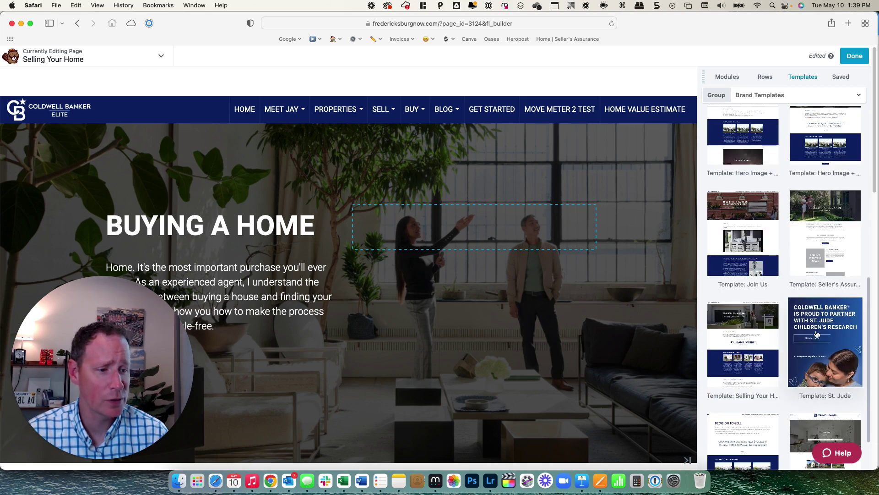
{"action": "left_click", "coordinate": [738, 337]}
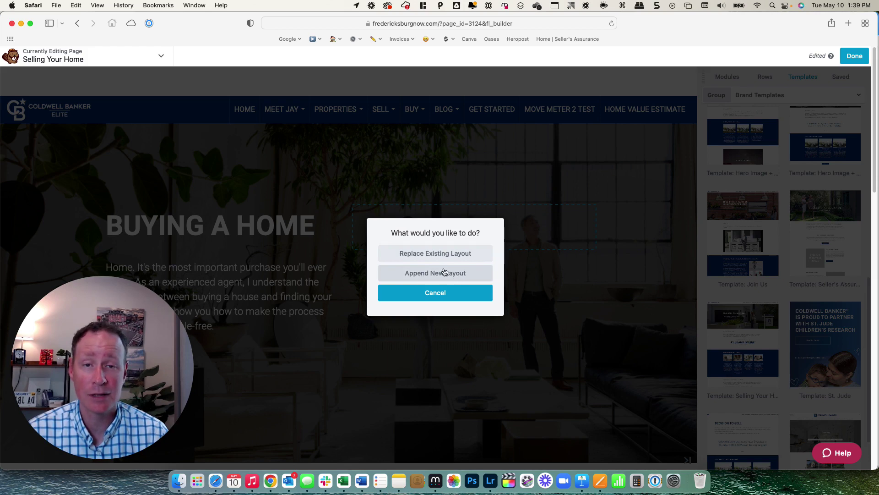
{"action": "left_click", "coordinate": [419, 254]}
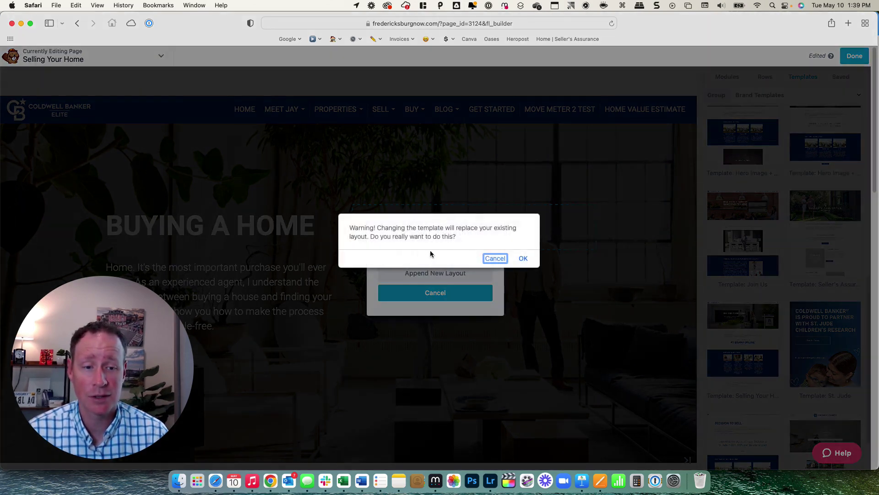
{"action": "left_click", "coordinate": [523, 259]}
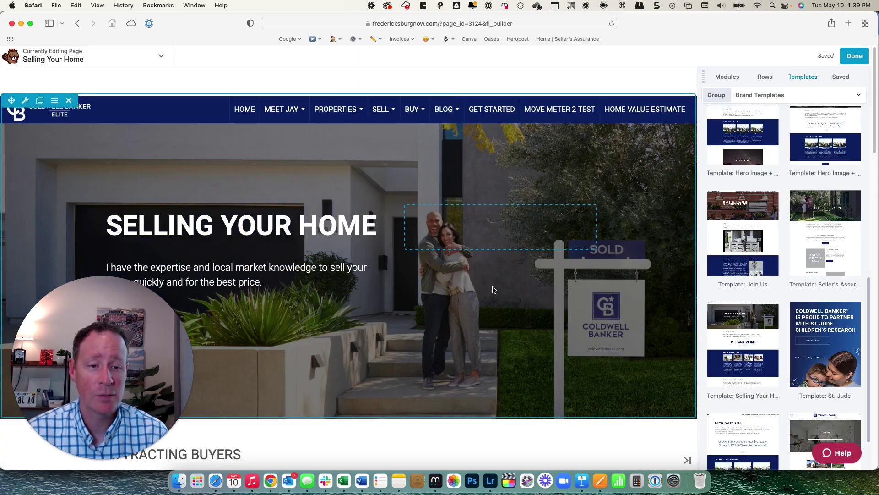
{"action": "scroll", "coordinate": [491, 285], "scroll_direction": "down", "scroll_amount": 1}
{"action": "scroll", "coordinate": [491, 285], "scroll_direction": "down", "scroll_amount": 1}
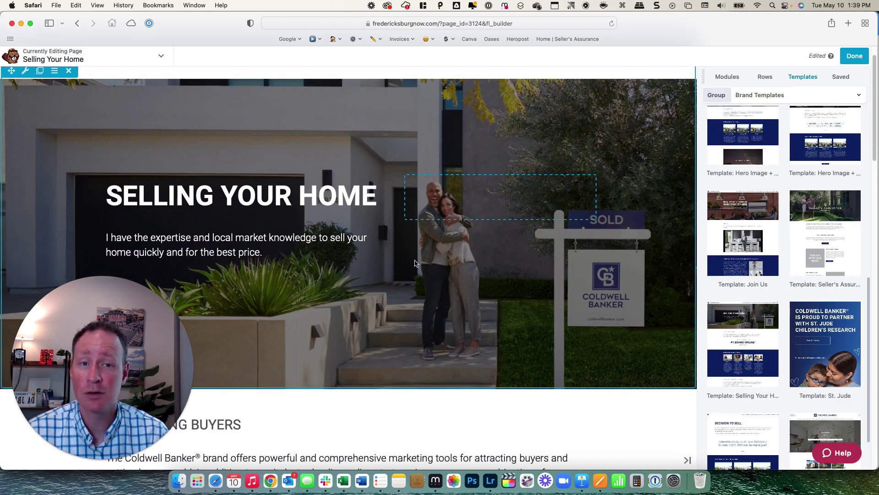
{"action": "scroll", "coordinate": [414, 277], "scroll_direction": "down", "scroll_amount": 2}
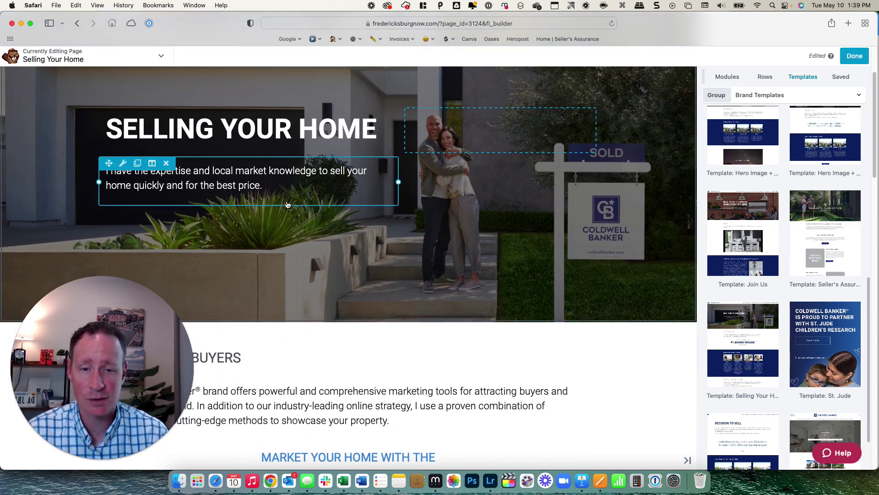
{"action": "scroll", "coordinate": [310, 231], "scroll_direction": "down", "scroll_amount": 6}
{"action": "scroll", "coordinate": [310, 230], "scroll_direction": "down", "scroll_amount": 2}
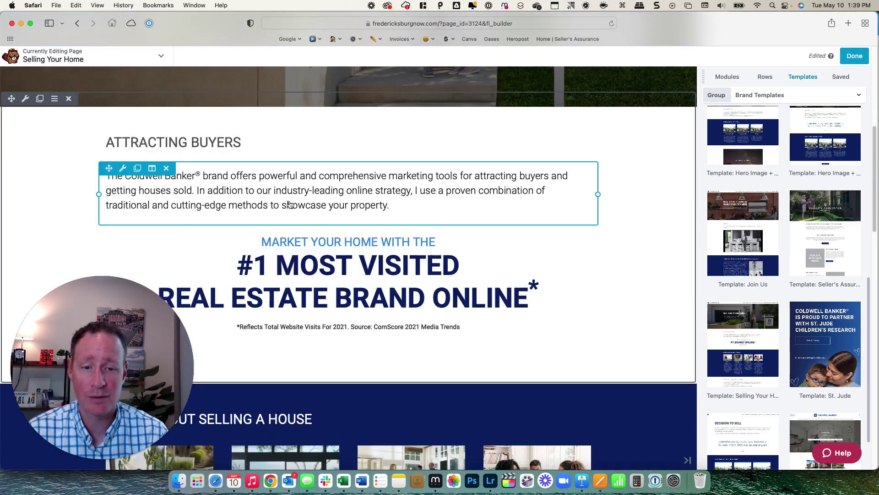
{"action": "scroll", "coordinate": [325, 216], "scroll_direction": "down", "scroll_amount": 1}
{"action": "scroll", "coordinate": [326, 229], "scroll_direction": "down", "scroll_amount": 3}
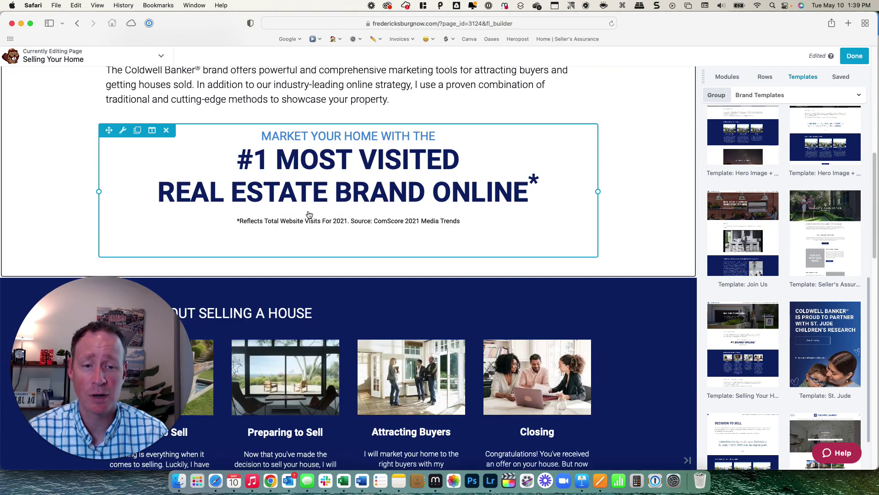
{"action": "scroll", "coordinate": [332, 235], "scroll_direction": "down", "scroll_amount": 3}
{"action": "scroll", "coordinate": [332, 241], "scroll_direction": "down", "scroll_amount": 8}
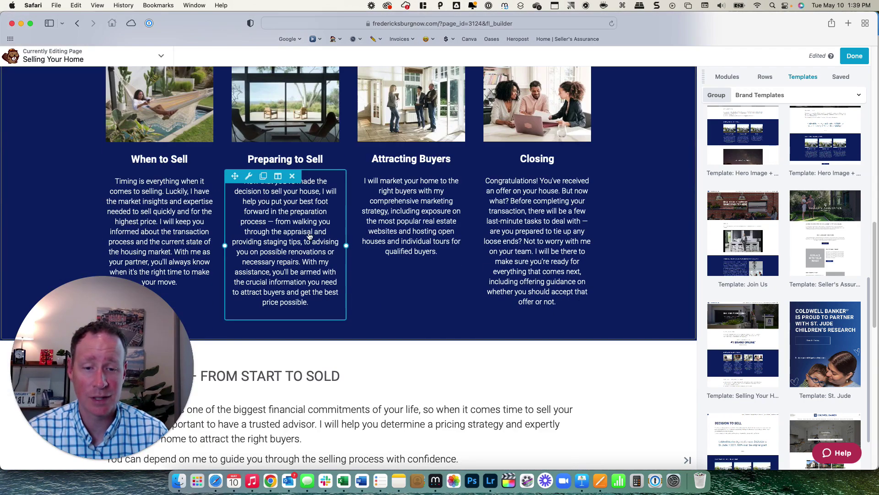
{"action": "scroll", "coordinate": [305, 225], "scroll_direction": "down", "scroll_amount": 6}
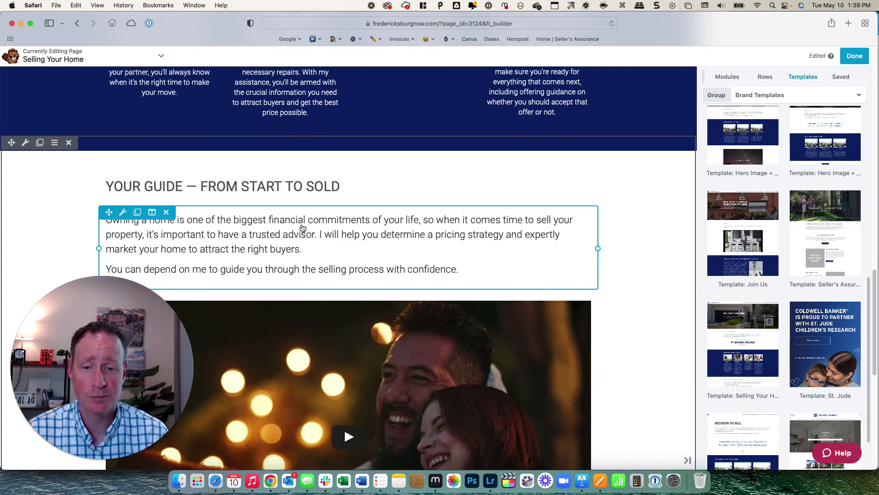
{"action": "scroll", "coordinate": [301, 230], "scroll_direction": "down", "scroll_amount": 2}
{"action": "scroll", "coordinate": [297, 229], "scroll_direction": "down", "scroll_amount": 6}
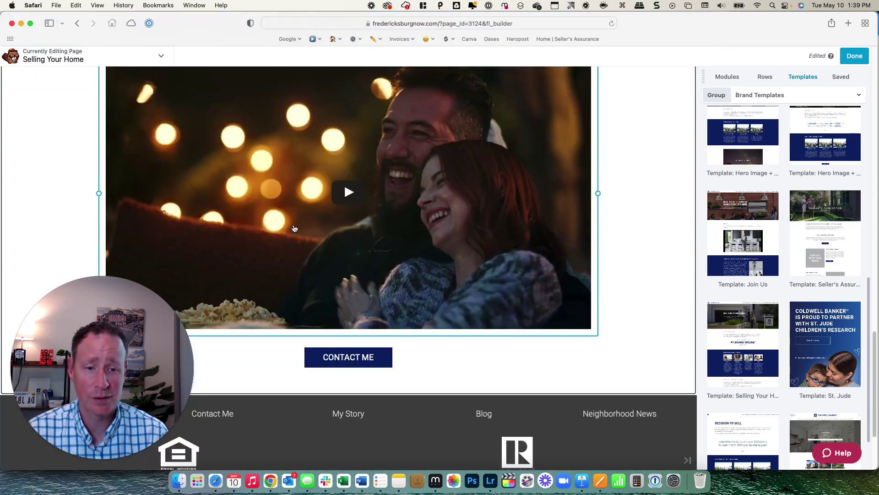
{"action": "scroll", "coordinate": [392, 239], "scroll_direction": "down", "scroll_amount": 2}
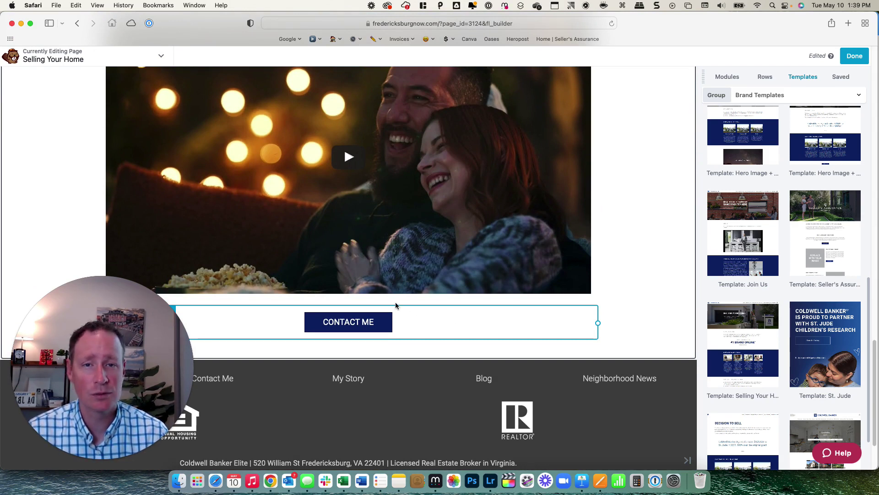
{"action": "scroll", "coordinate": [396, 305], "scroll_direction": "up", "scroll_amount": 10}
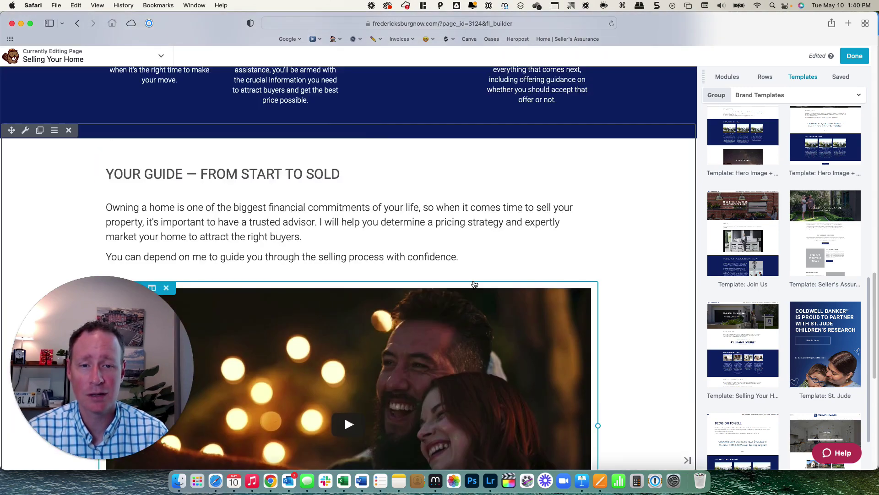
{"action": "scroll", "coordinate": [411, 283], "scroll_direction": "up", "scroll_amount": 10}
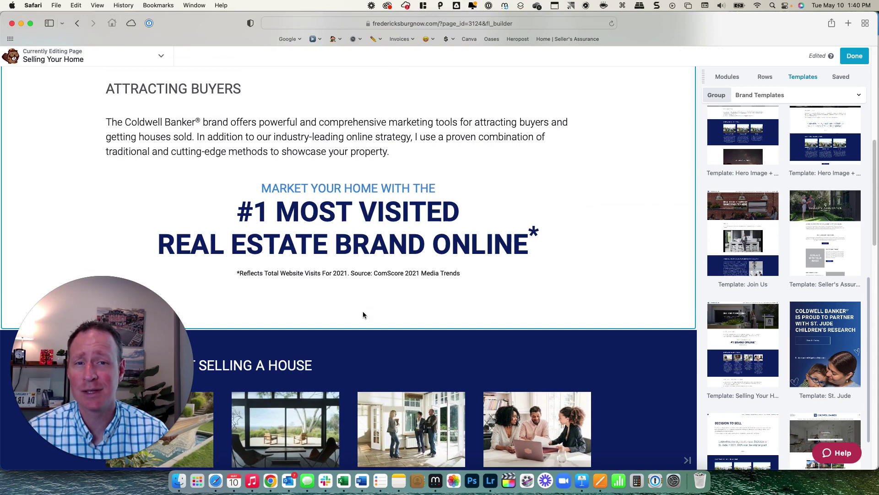
{"action": "scroll", "coordinate": [429, 283], "scroll_direction": "up", "scroll_amount": 5}
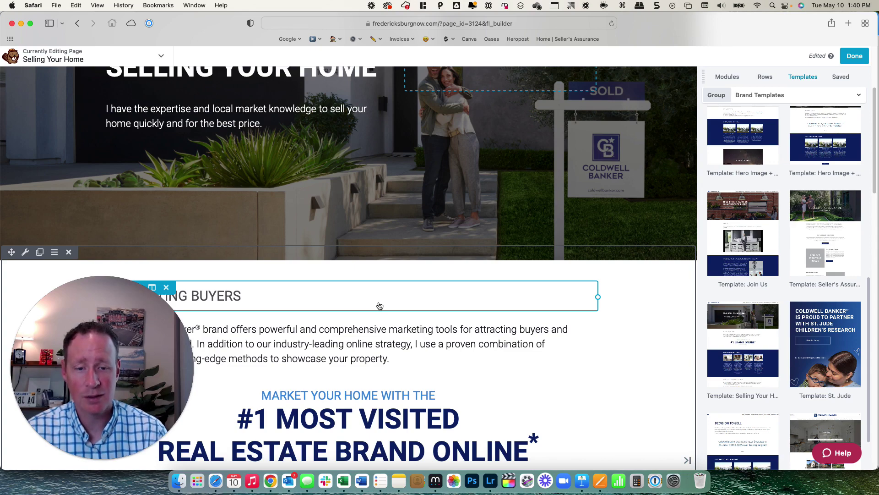
{"action": "scroll", "coordinate": [403, 297], "scroll_direction": "down", "scroll_amount": 5}
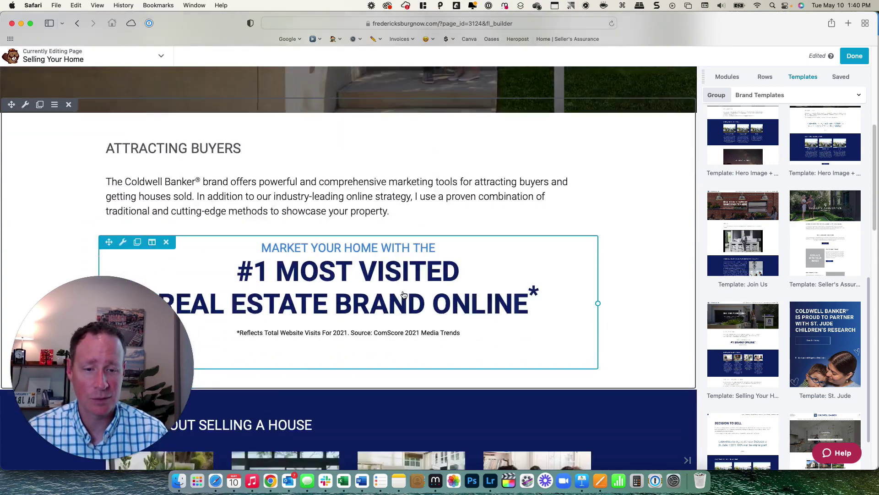
{"action": "scroll", "coordinate": [403, 296], "scroll_direction": "down", "scroll_amount": 5}
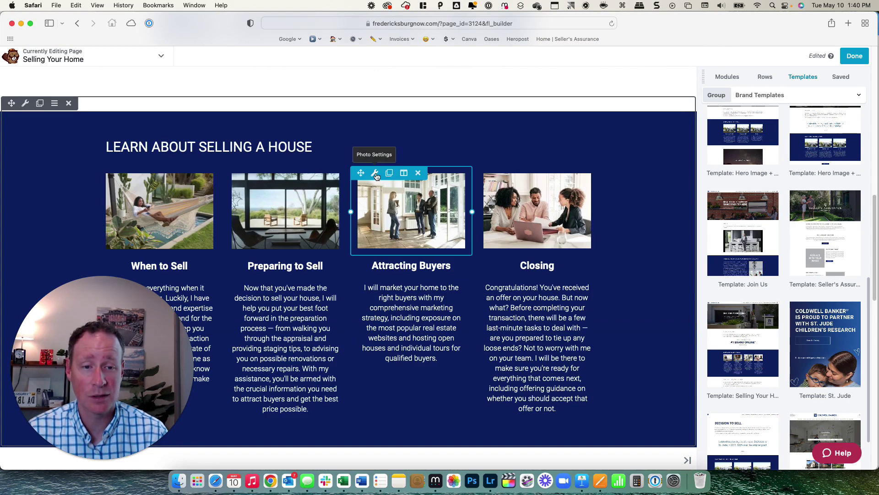
- Swap the Attracting Buyers photo for HomeInterior-Small.jpeg from the media library
{"action": "left_click", "coordinate": [376, 175]}
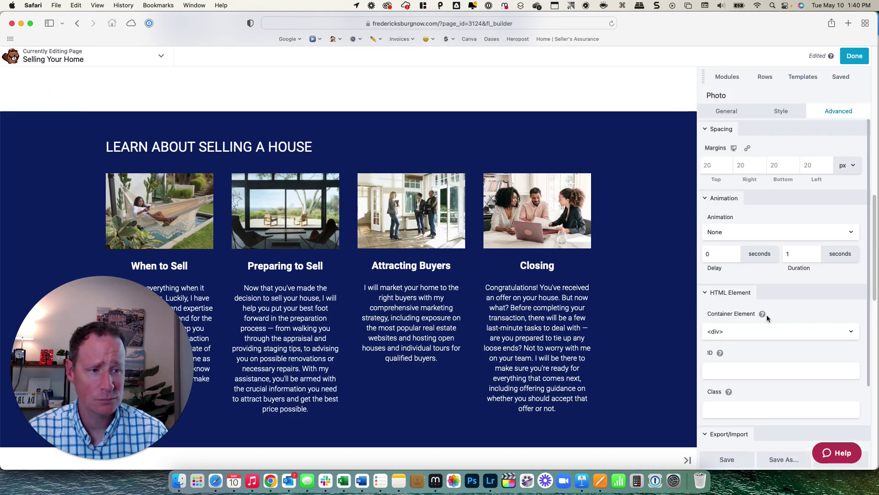
{"action": "left_click", "coordinate": [726, 111]}
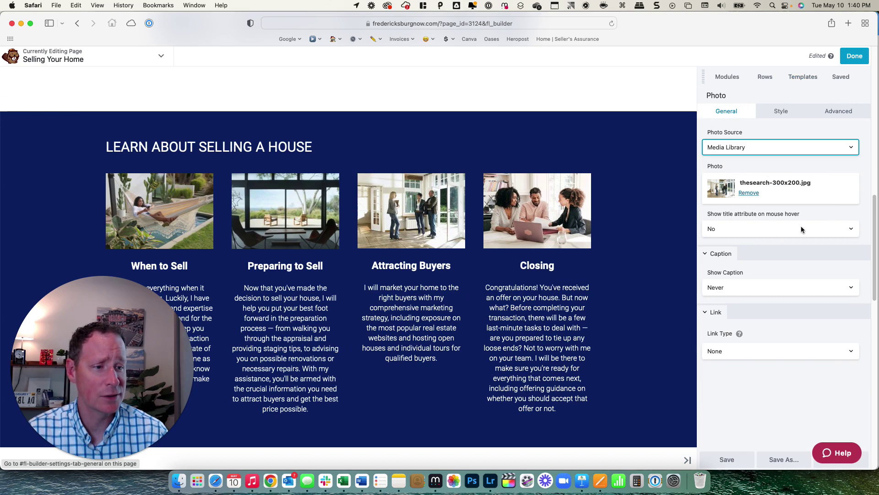
{"action": "left_click", "coordinate": [749, 193]}
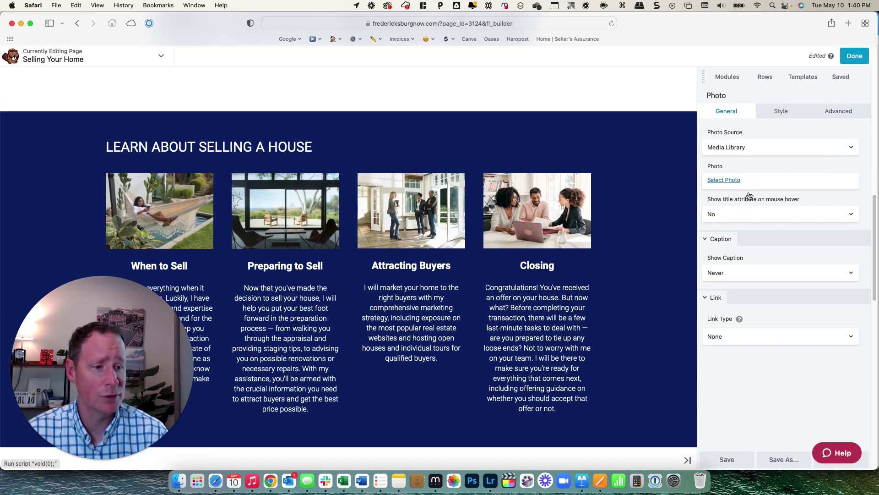
{"action": "left_click", "coordinate": [725, 180]}
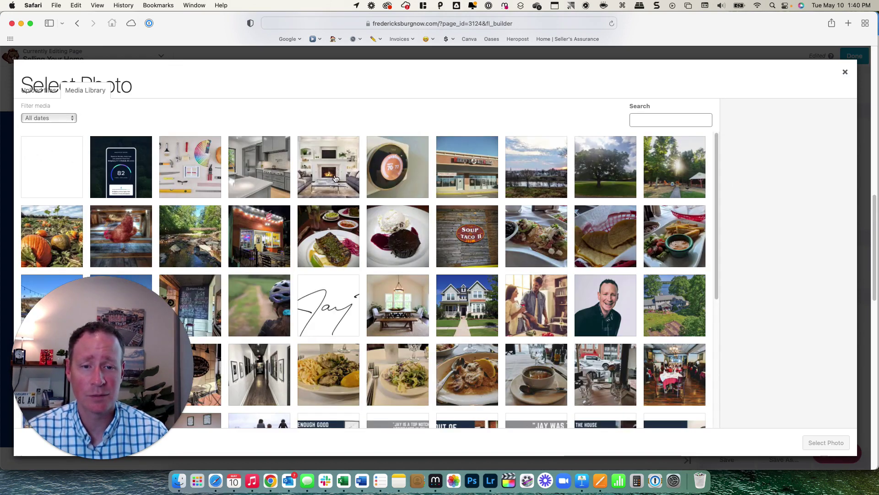
{"action": "left_click", "coordinate": [330, 181]}
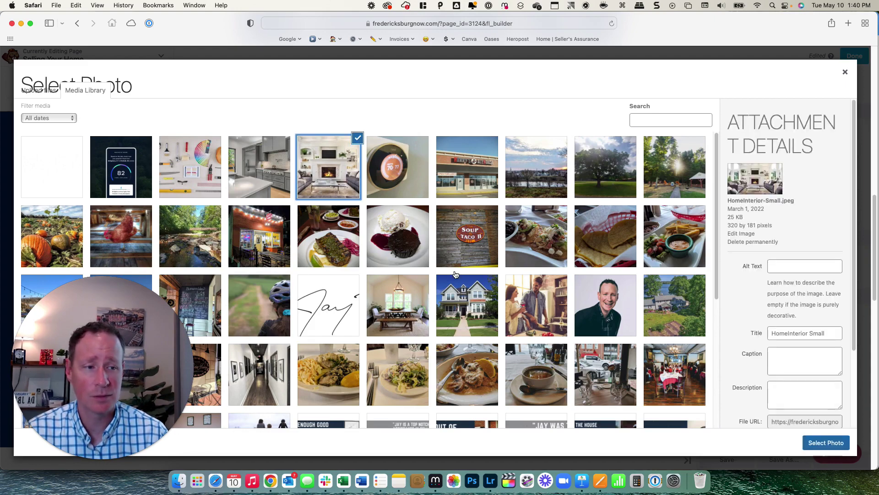
{"action": "left_click", "coordinate": [820, 443]}
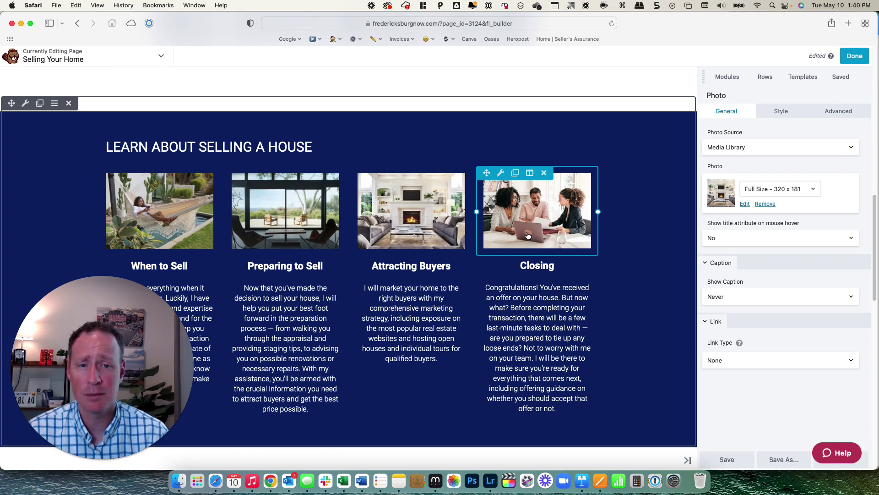
- Publish the Selling Your Home edits with Done > Publish, exiting the builder
{"action": "left_click", "coordinate": [855, 56]}
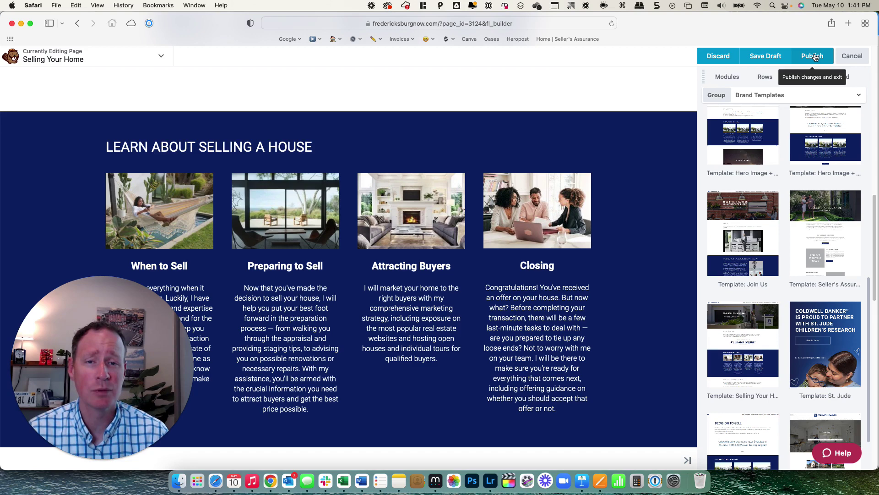
{"action": "left_click", "coordinate": [766, 56]}
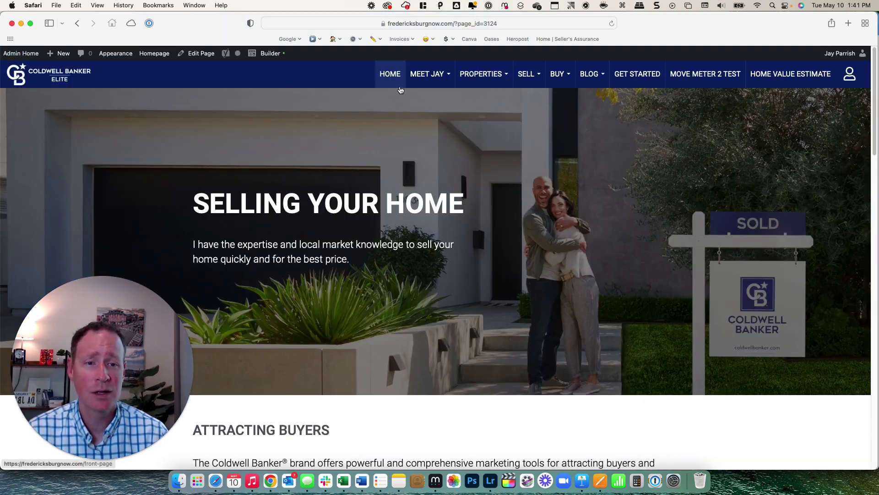
- Reveal the PROPERTIES and SELL navigation menus to show the Selling a Home entry
{"action": "mouse_move", "coordinate": [496, 77]}
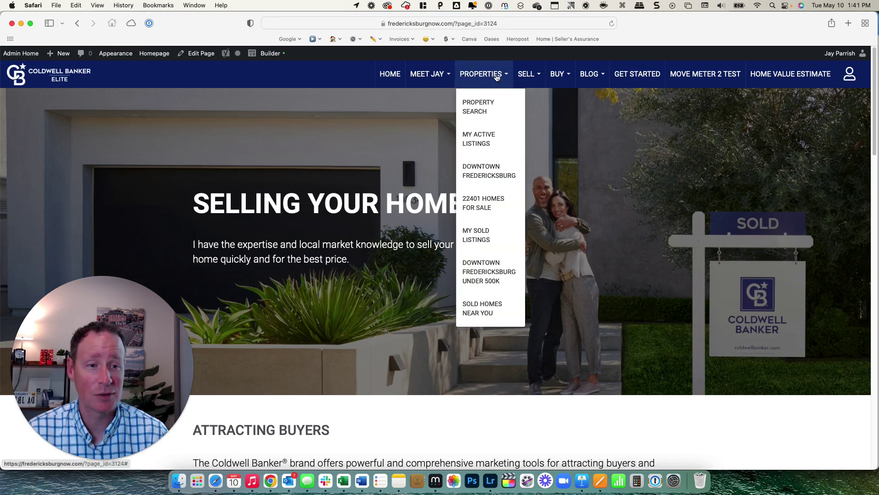
{"action": "mouse_move", "coordinate": [525, 74]}
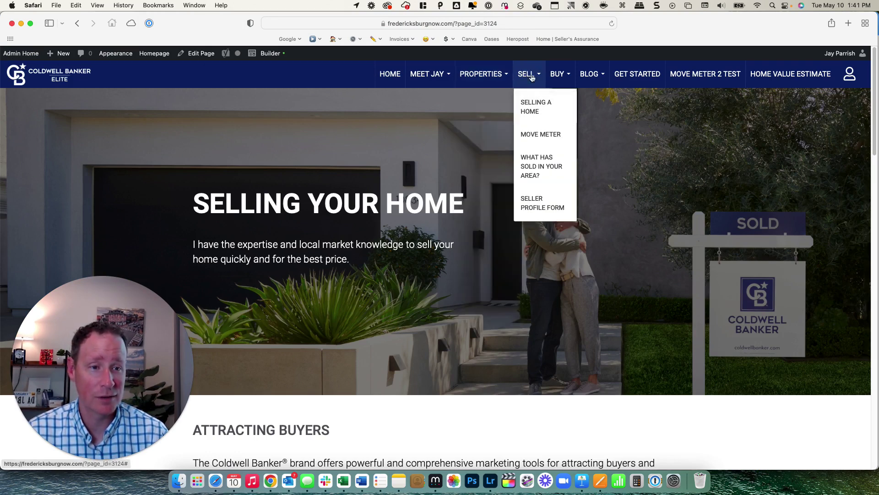